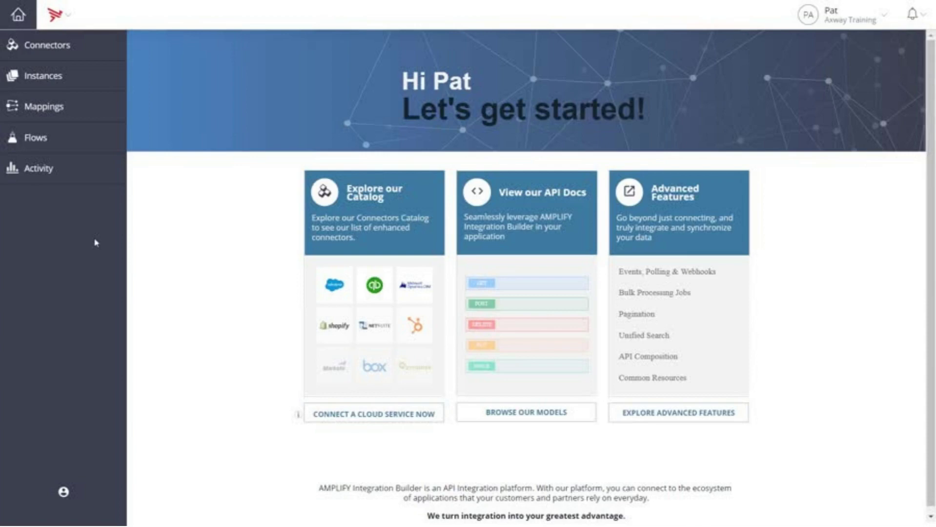
# Step: Open the configuration of the Article Search connector from the connectors catalog
pyautogui.click(49, 49)
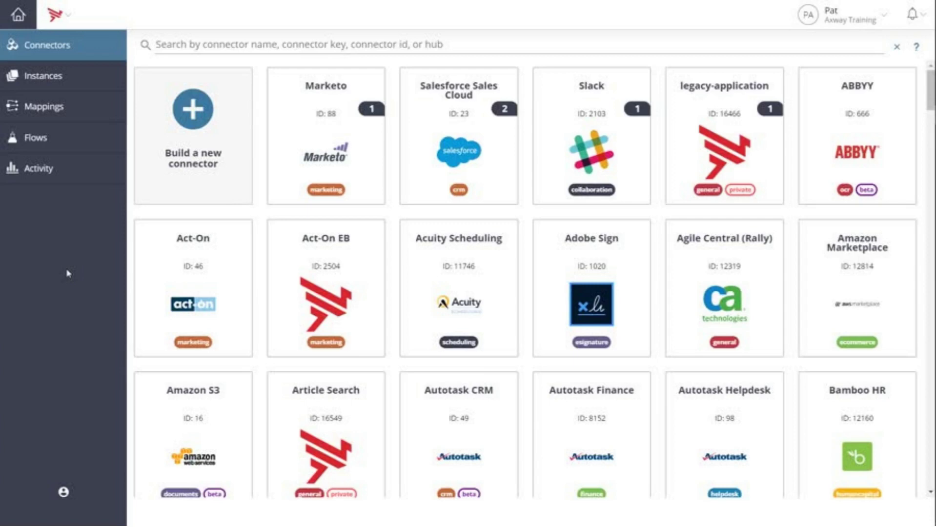
pyautogui.moveTo(328, 405)
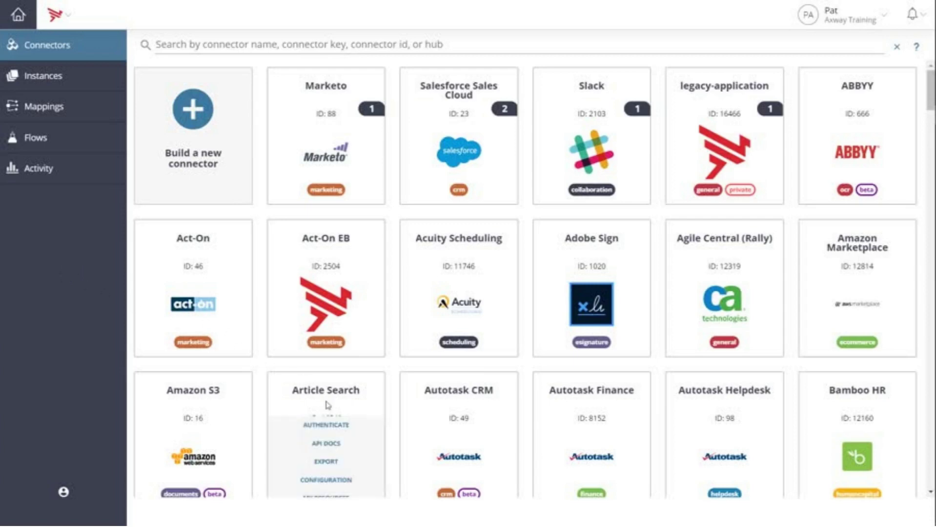
pyautogui.click(326, 481)
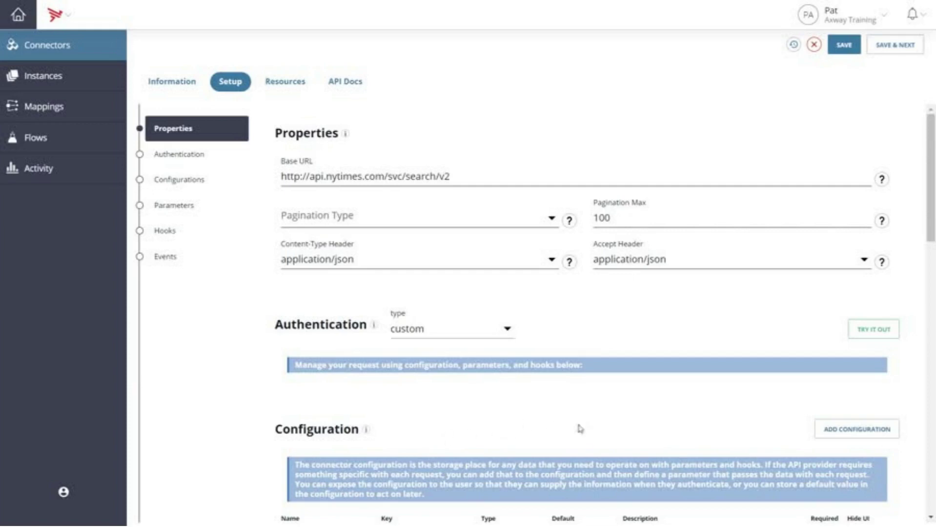
# Step: Add a blank configuration named API Key, set its type to textarea and mark it as required
pyautogui.click(844, 435)
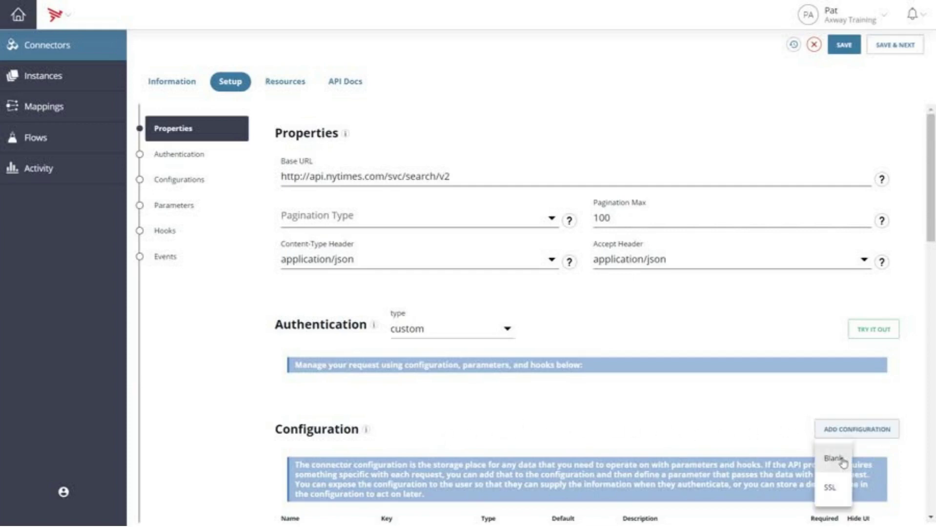
pyautogui.click(834, 459)
pyautogui.scroll(-5, 307, 319)
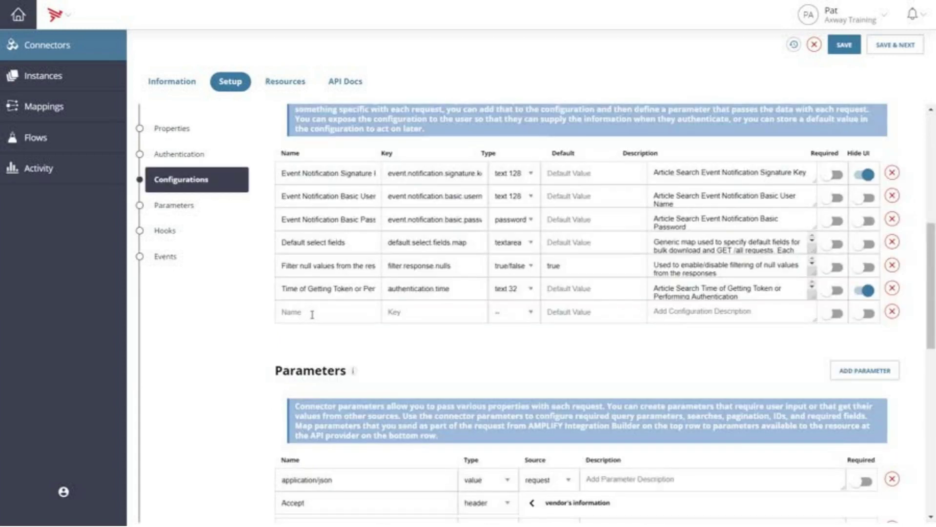
pyautogui.click(312, 315)
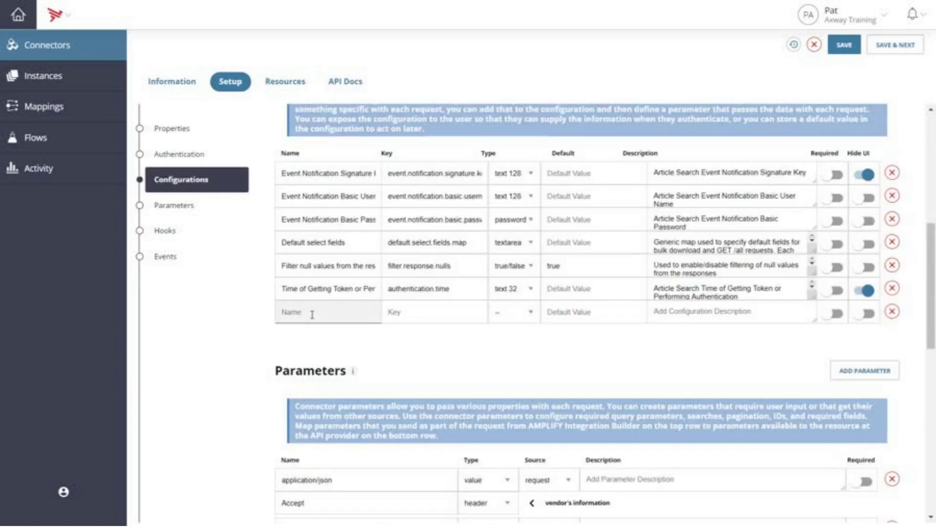
pyautogui.write('A')
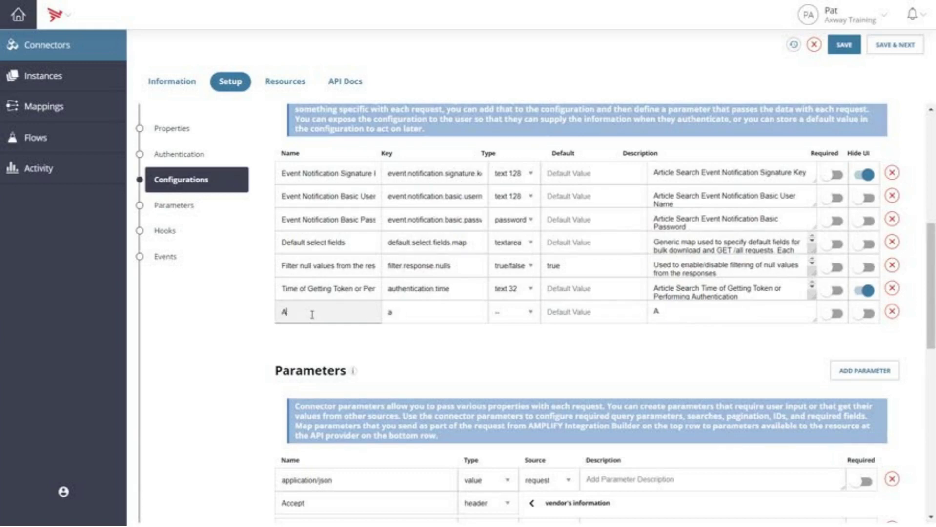
pyautogui.write('PI Key')
pyautogui.click(528, 319)
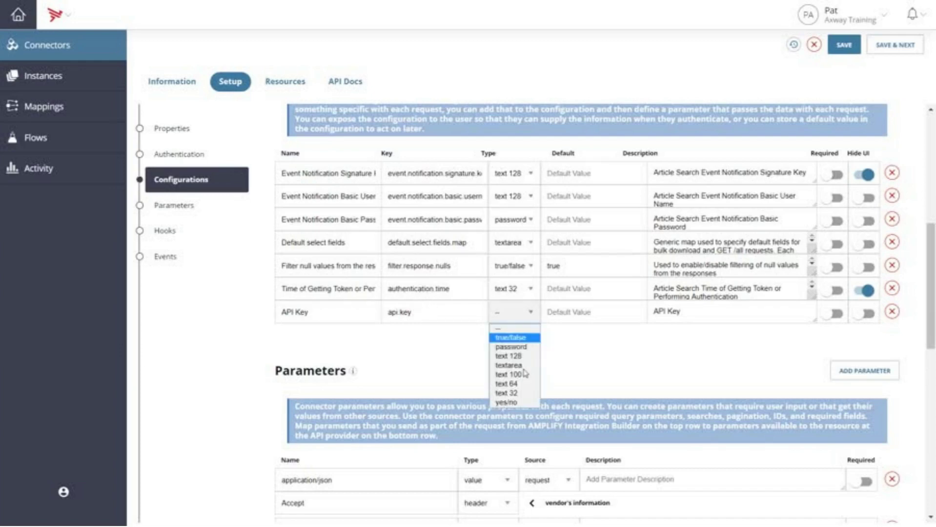
pyautogui.click(519, 366)
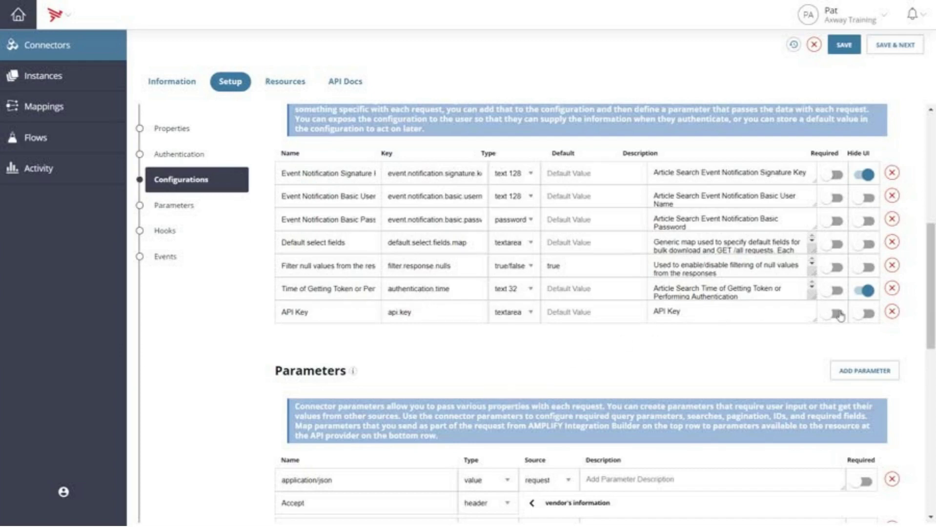
pyautogui.click(840, 317)
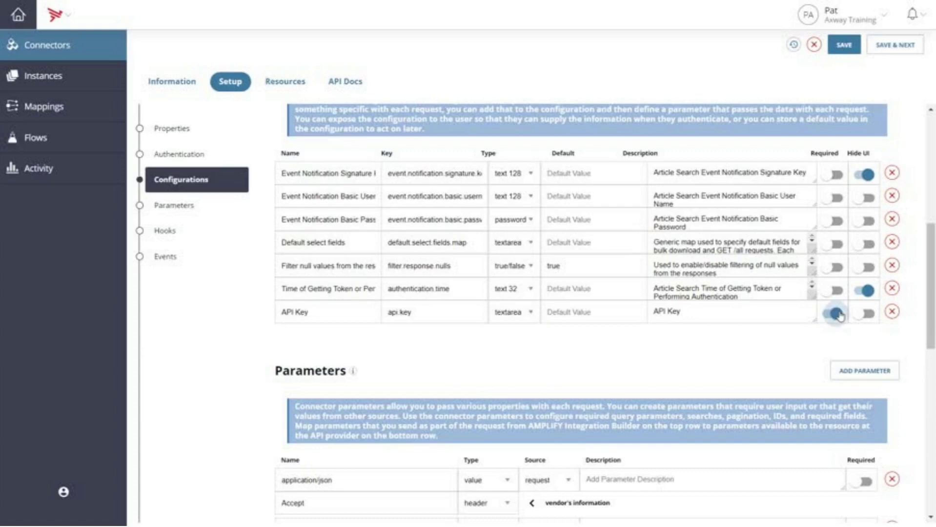
# Step: Save the setup changes and, in the connector's GET /articlesearch.json resource endpoint, rename the q request parameter to query
pyautogui.click(286, 84)
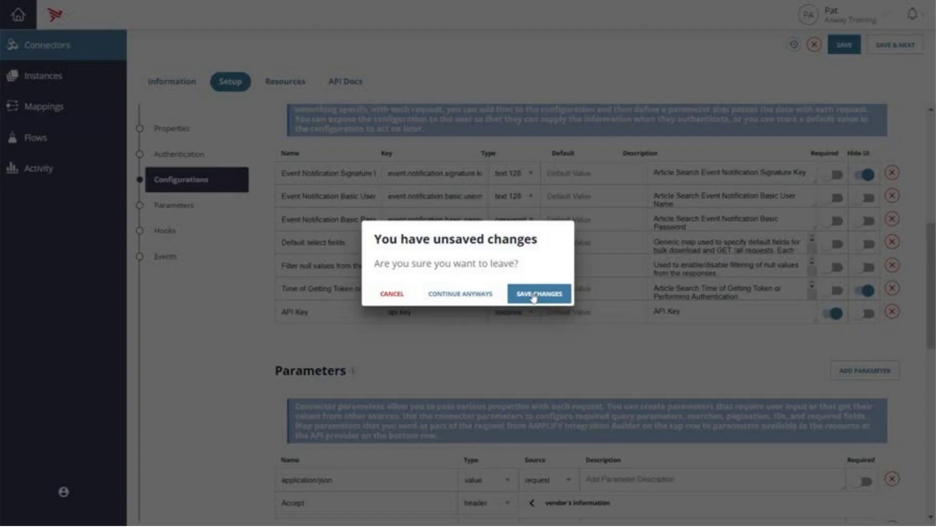
pyautogui.click(533, 297)
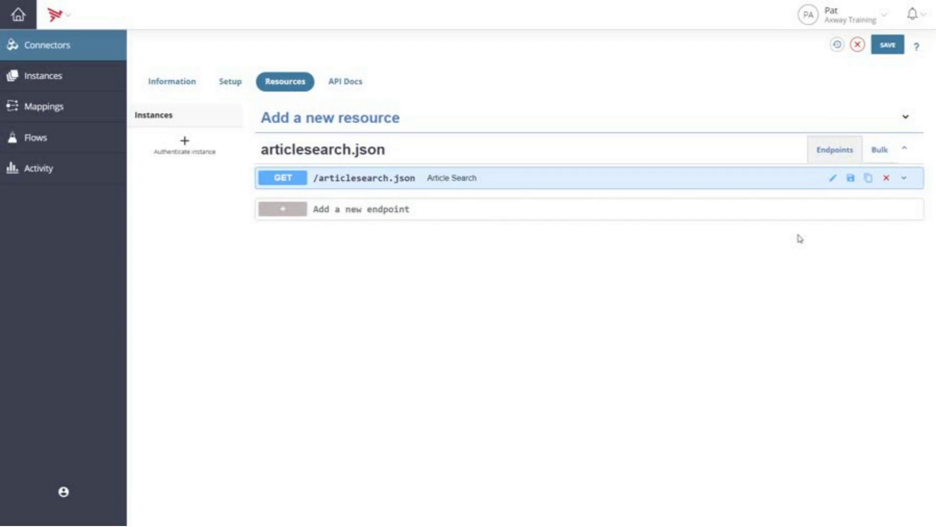
pyautogui.click(833, 180)
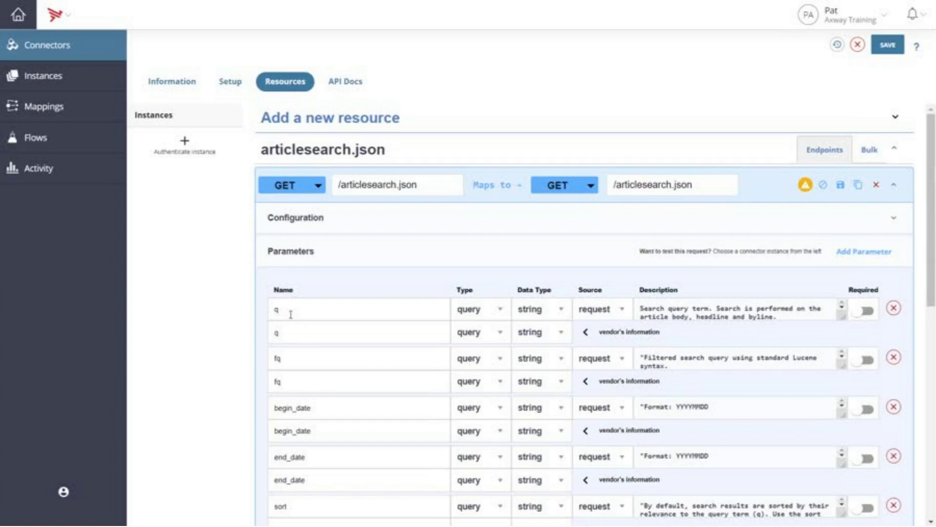
pyautogui.doubleClick(276, 308)
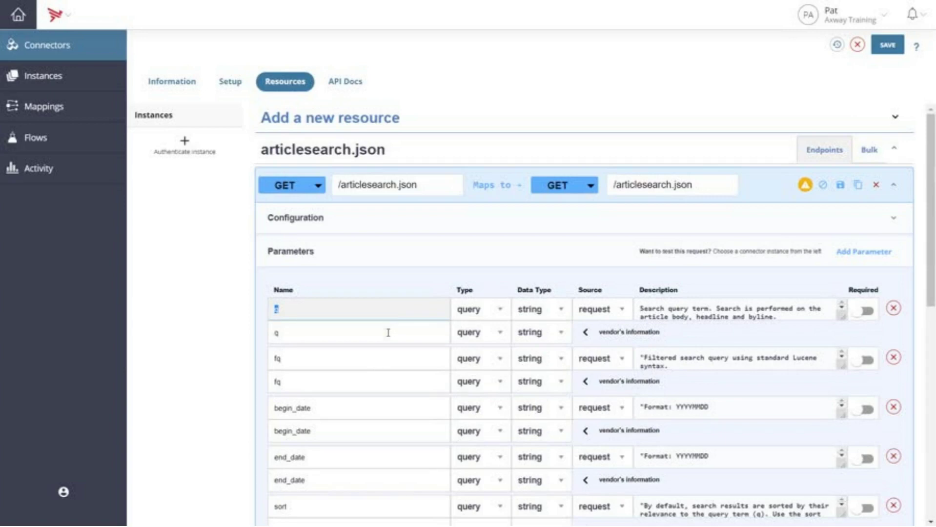
pyautogui.write('query')
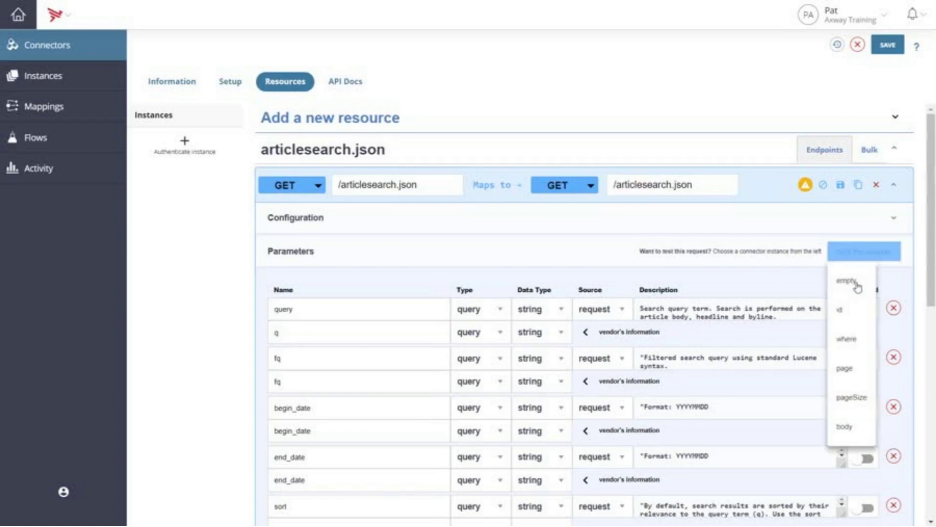
# Step: Add an empty parameter to the /articlesearch.json endpoint and name it api.key
pyautogui.click(859, 307)
pyautogui.click(906, 408)
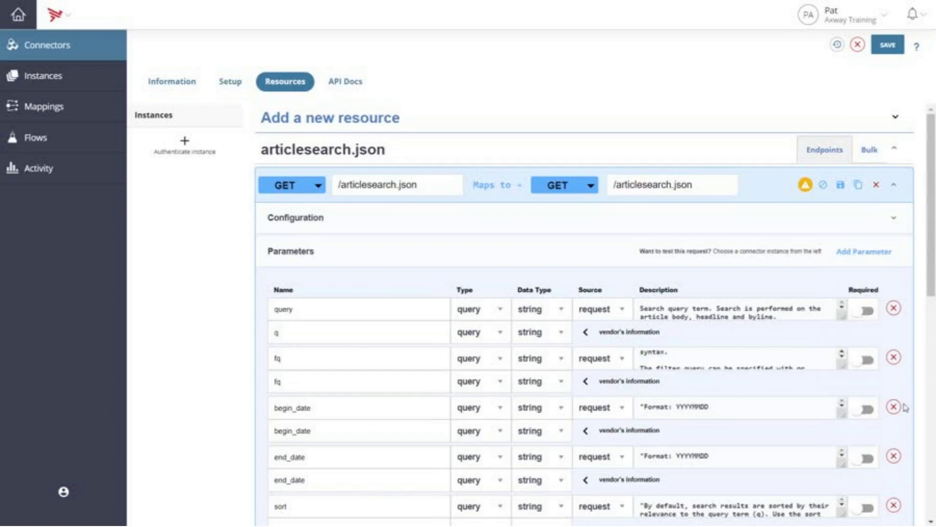
pyautogui.scroll(-2, 904, 408)
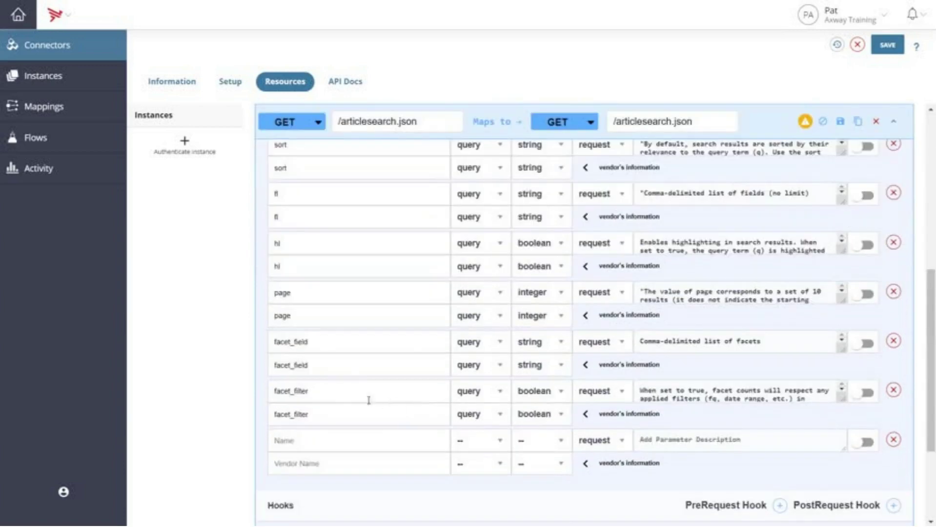
pyautogui.scroll(-5, 370, 397)
pyautogui.scroll(-1, 350, 384)
pyautogui.click(350, 385)
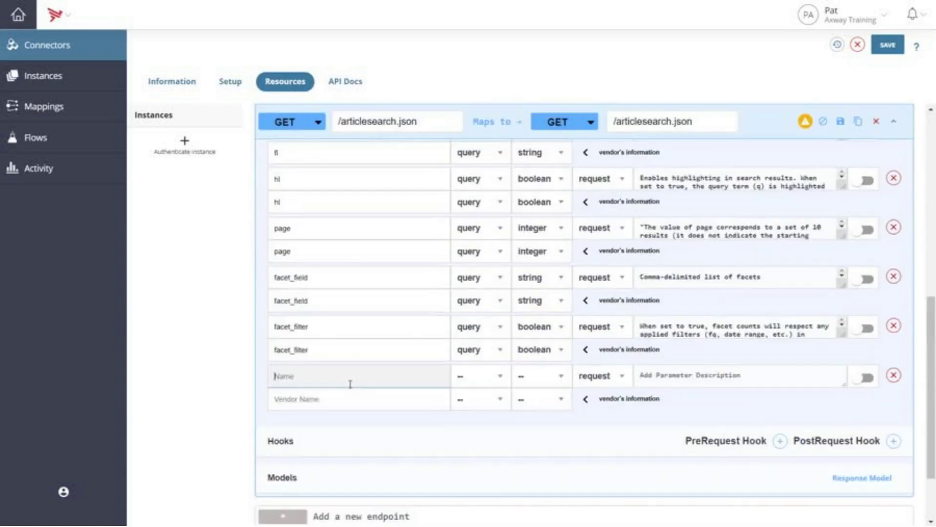
pyautogui.write('api-key')
# Step: Set the api.key parameter's type to configuration and data type to string, with the description API Key
pyautogui.click(499, 399)
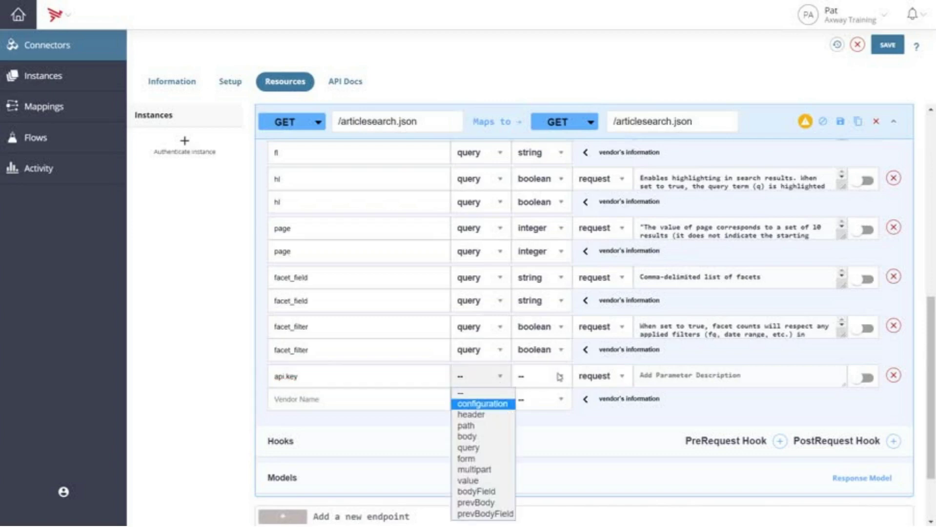
pyautogui.click(483, 404)
pyautogui.click(560, 376)
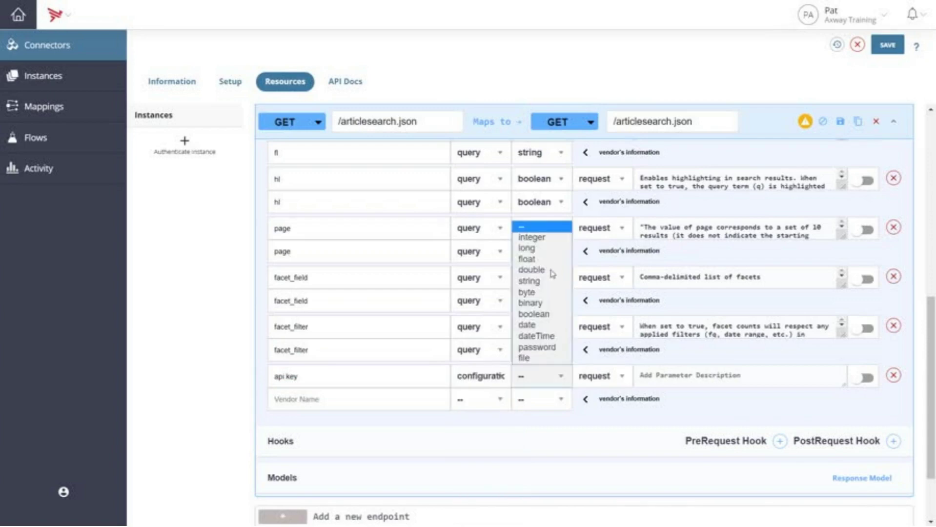
pyautogui.click(551, 284)
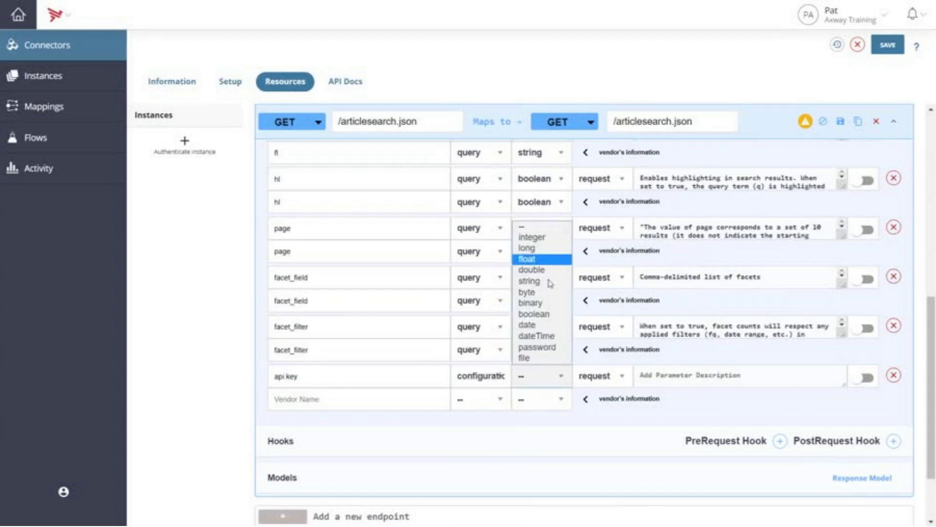
pyautogui.click(685, 376)
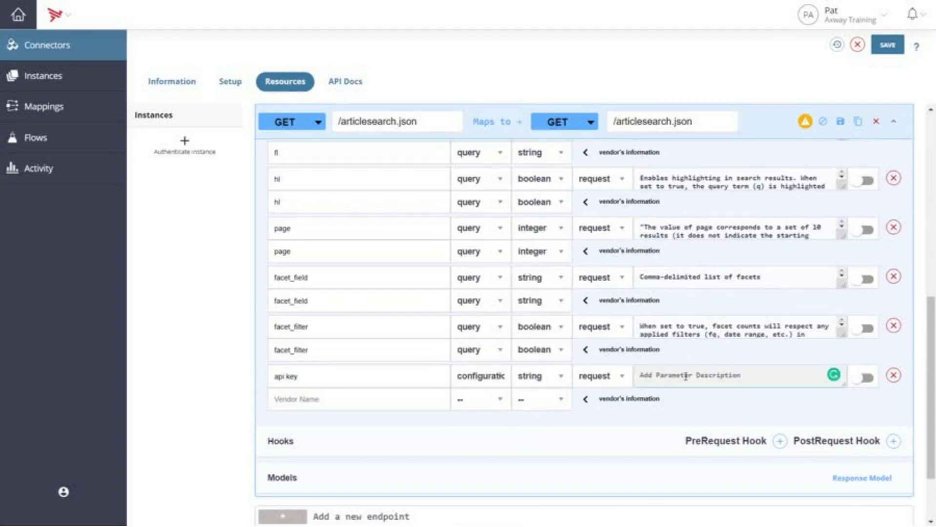
pyautogui.write('API Key')
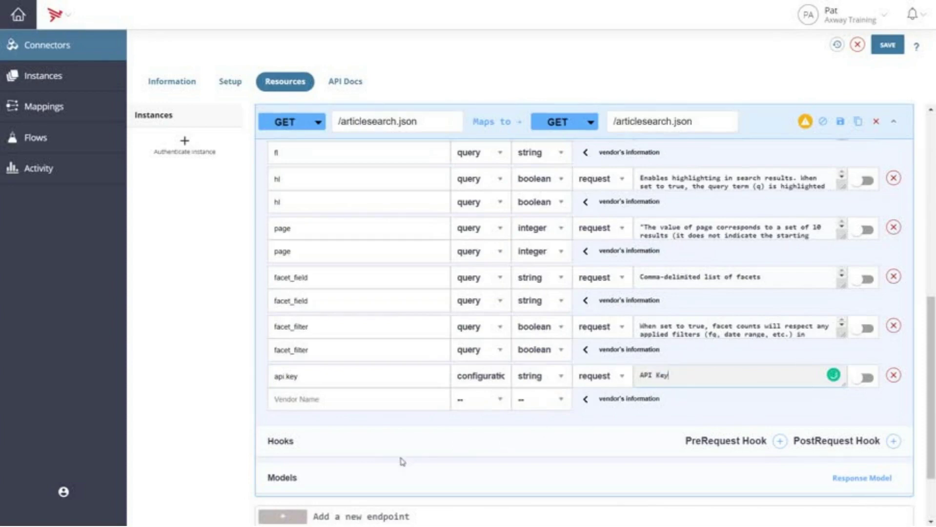
# Step: Map the api.key parameter to the vendor name api-key with type query and data type string
pyautogui.click(343, 407)
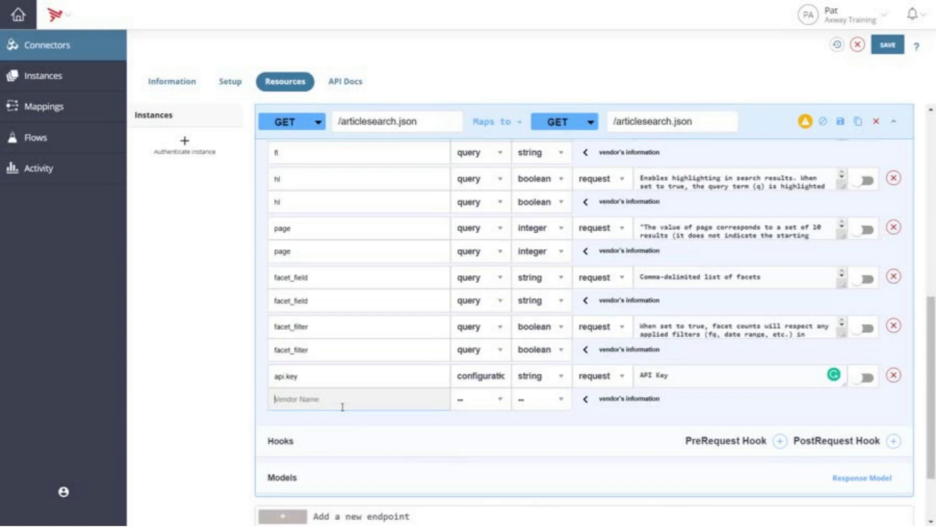
pyautogui.write('api-key')
pyautogui.press('Tab')
pyautogui.click(489, 315)
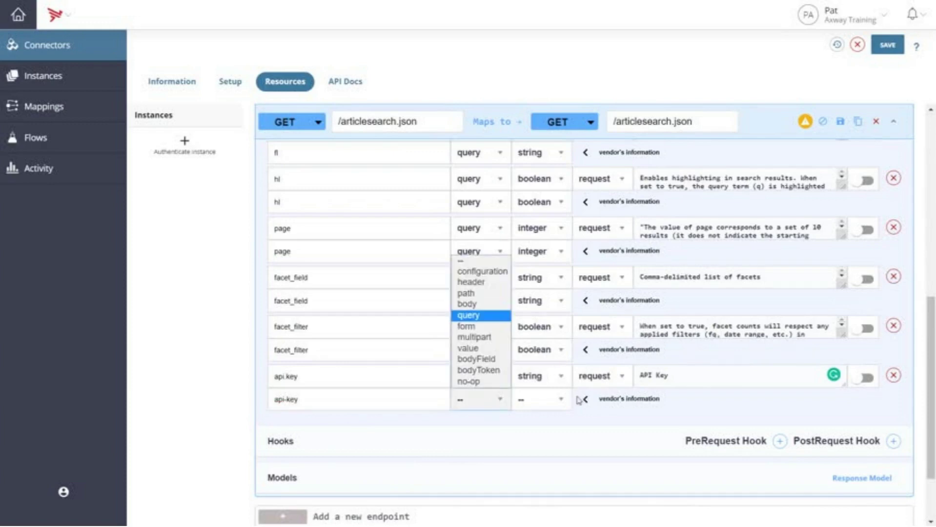
pyautogui.click(559, 394)
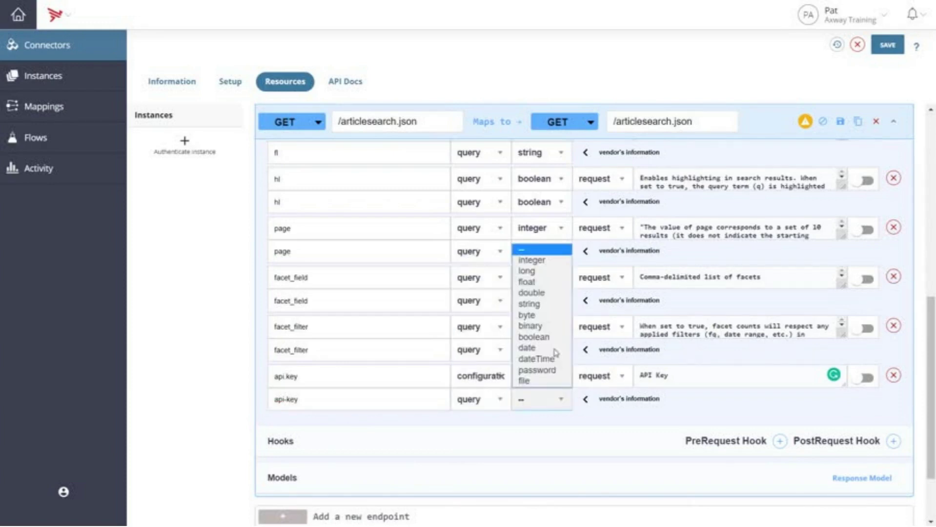
pyautogui.click(552, 309)
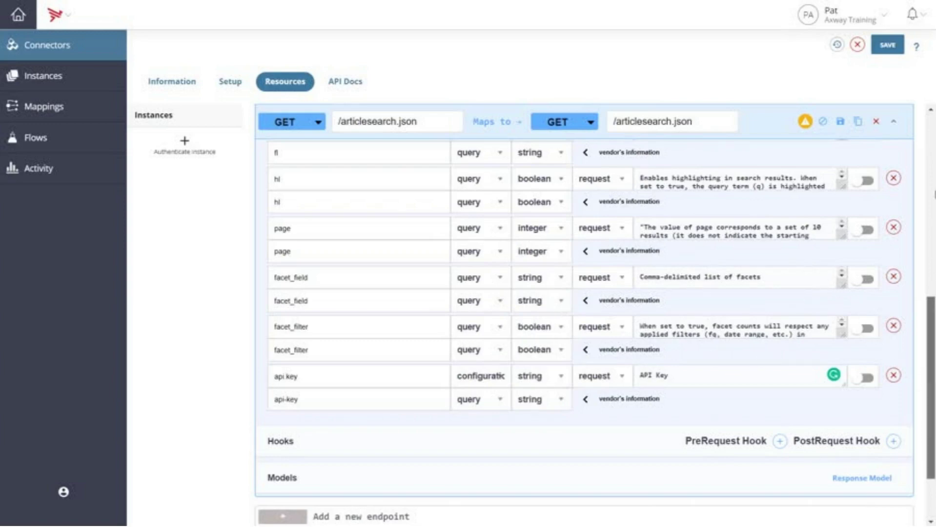
# Step: Set the Response Root Key to response.docs in the endpoint's configuration and save the endpoint
pyautogui.click(933, 195)
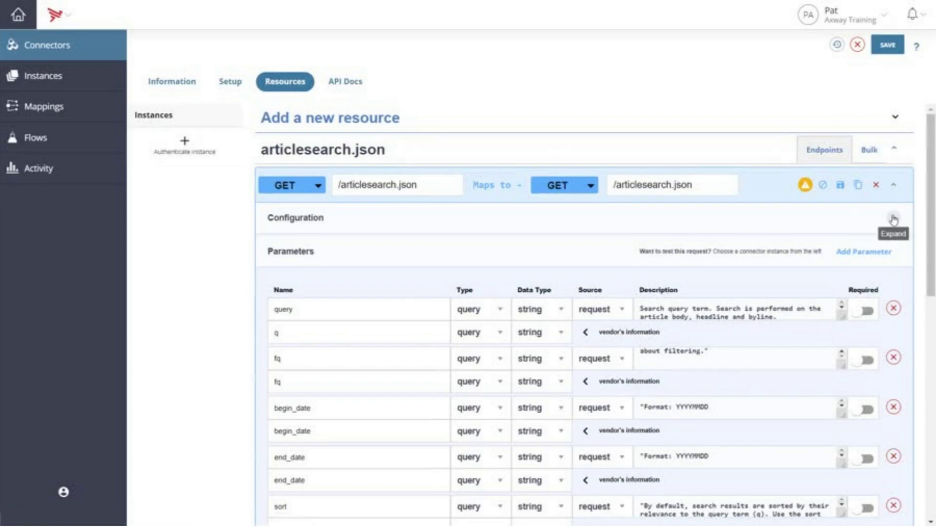
pyautogui.click(894, 219)
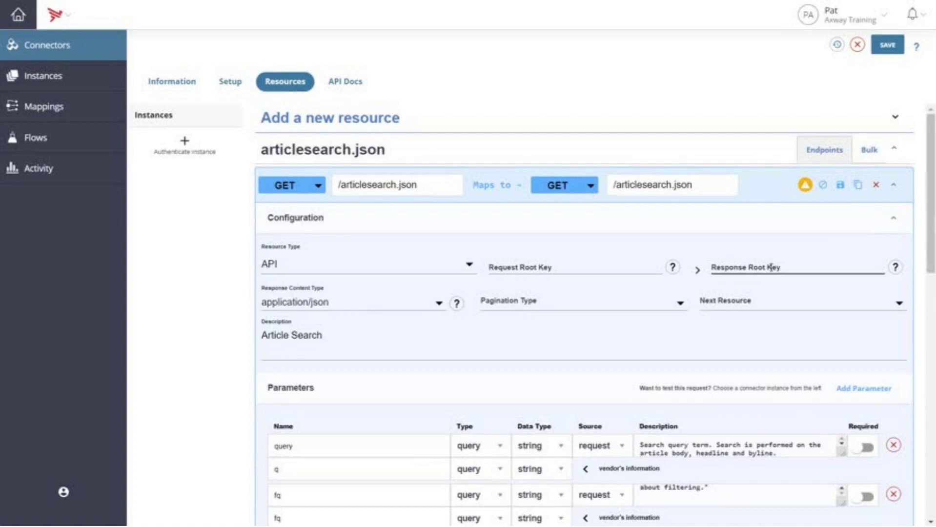
pyautogui.click(771, 267)
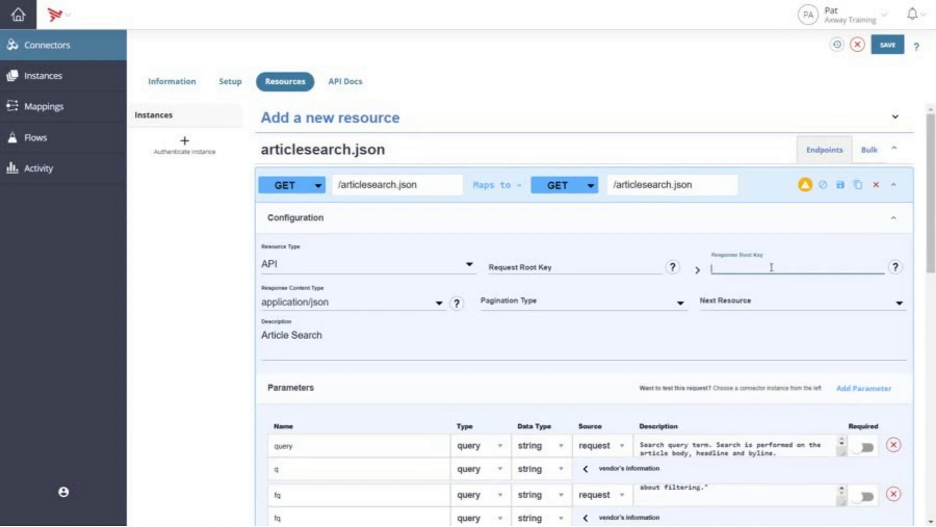
pyautogui.write('response.docs')
pyautogui.click(841, 185)
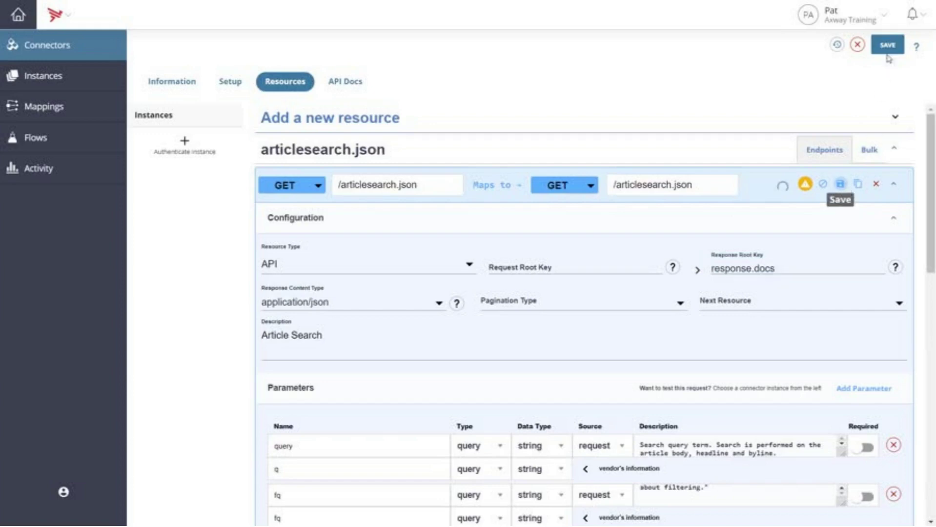